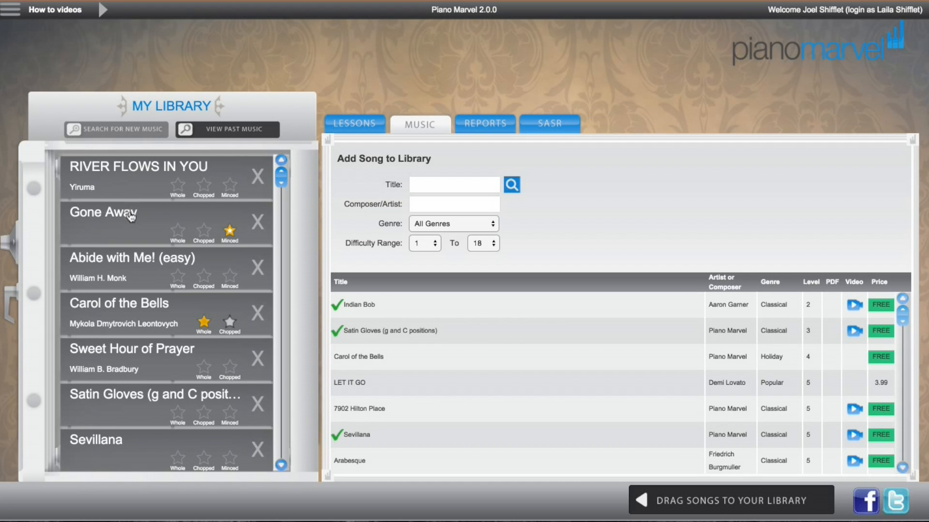
Move "Gone Away" to the top of the library, above "RIVER FLOWS IN YOU".
left_click_drag(130, 223, 130, 177)
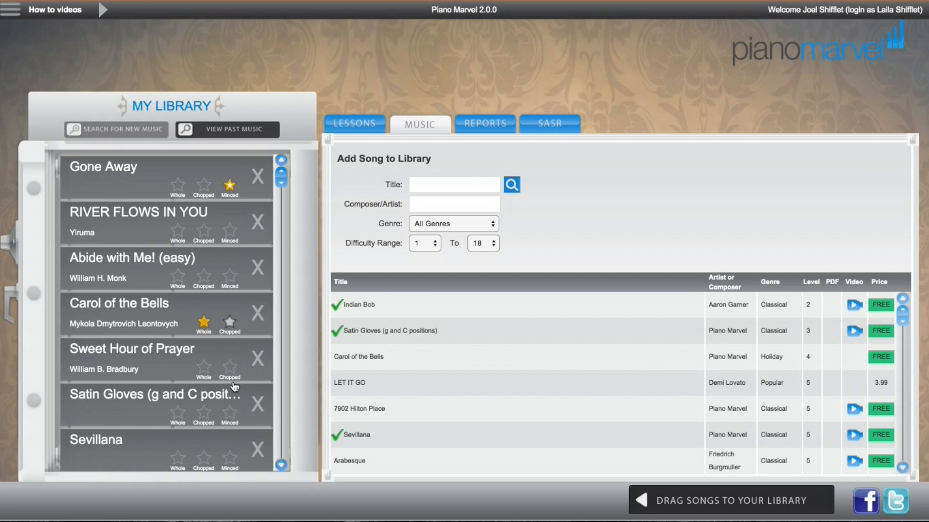
mouse_move(281, 182)
left_mouse_down()
mouse_move(289, 355)
mouse_move(281, 176)
left_mouse_up()
Enter "Moz" as the composer for the song search and keep the genre at All Genres.
left_click(462, 186)
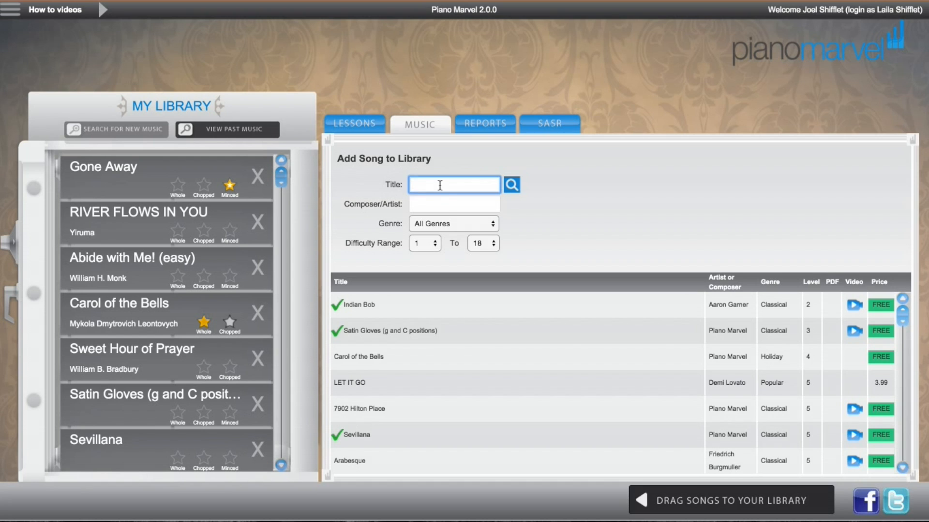
left_click(438, 206)
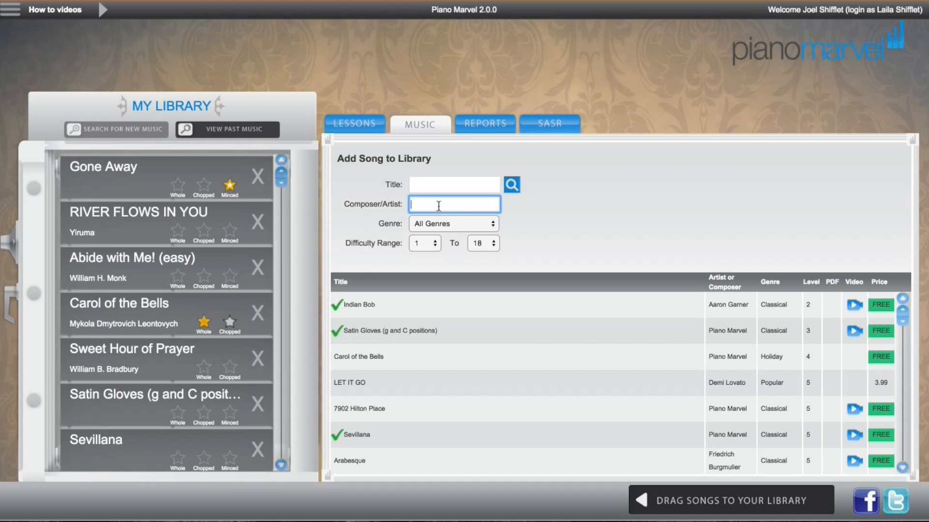
left_click(454, 225)
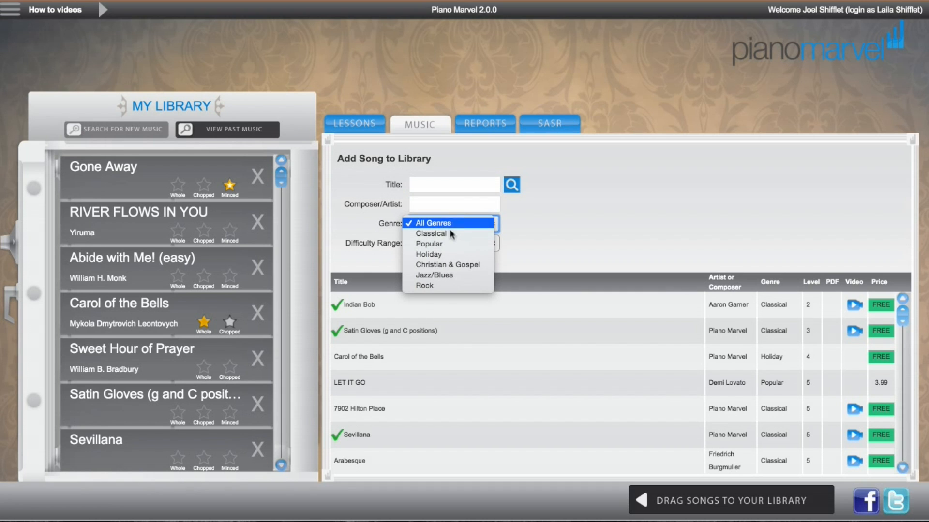
left_click(441, 203)
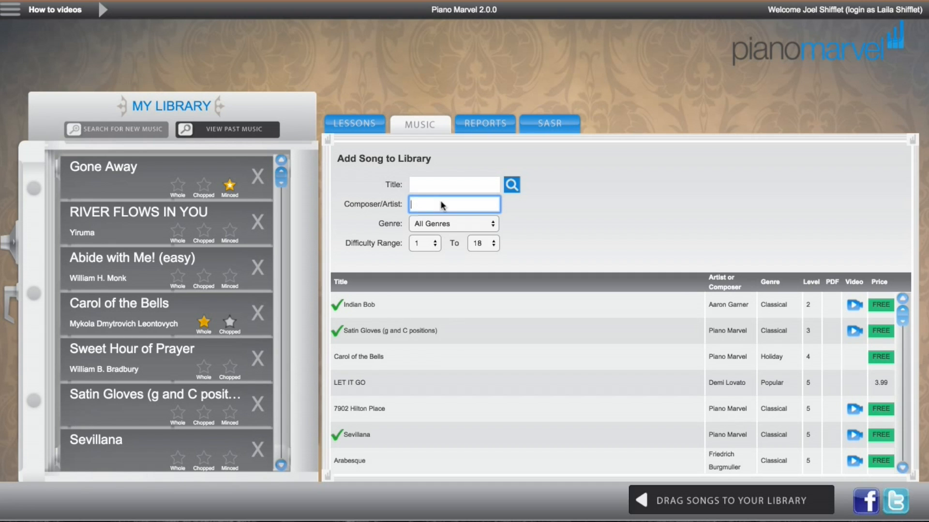
type("Moz")
left_click(463, 224)
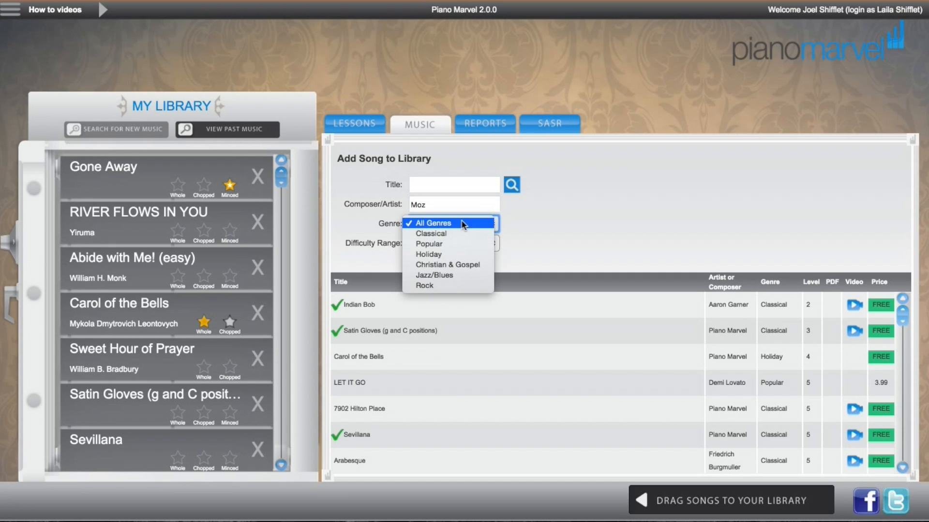
left_click(463, 224)
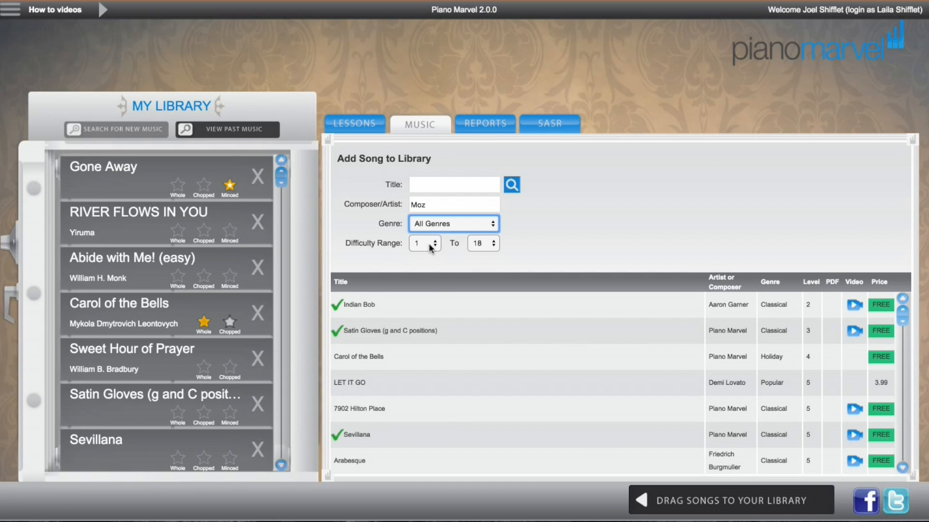
Limit the difficulty range to 4 through 6, run the song search and browse the results.
left_click(429, 245)
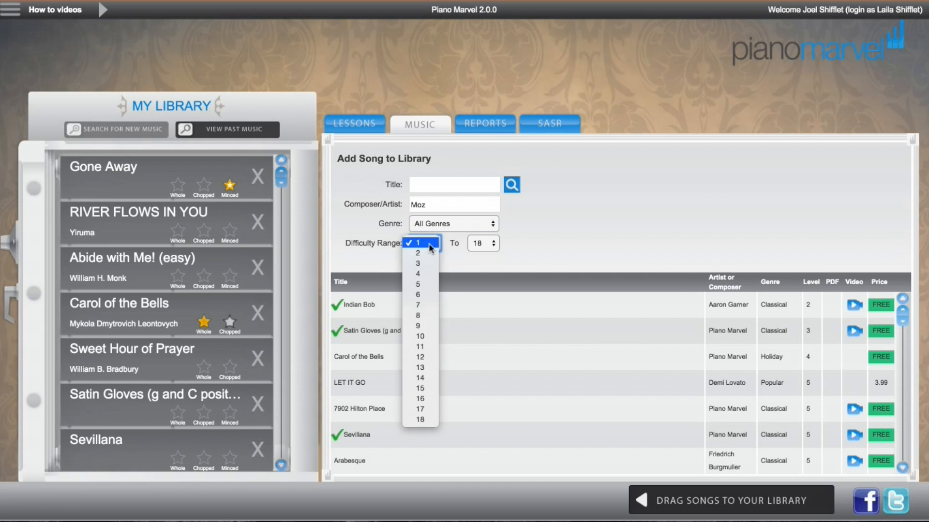
left_click(420, 274)
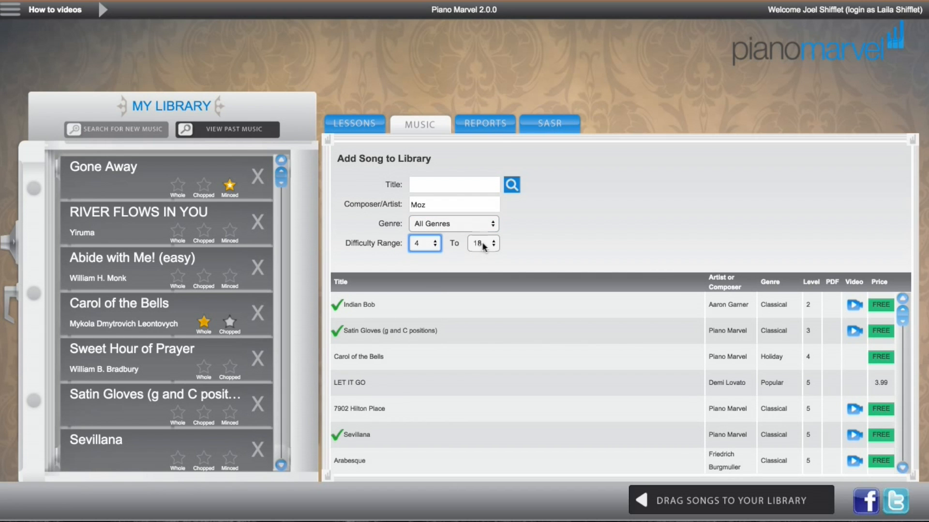
left_click(484, 246)
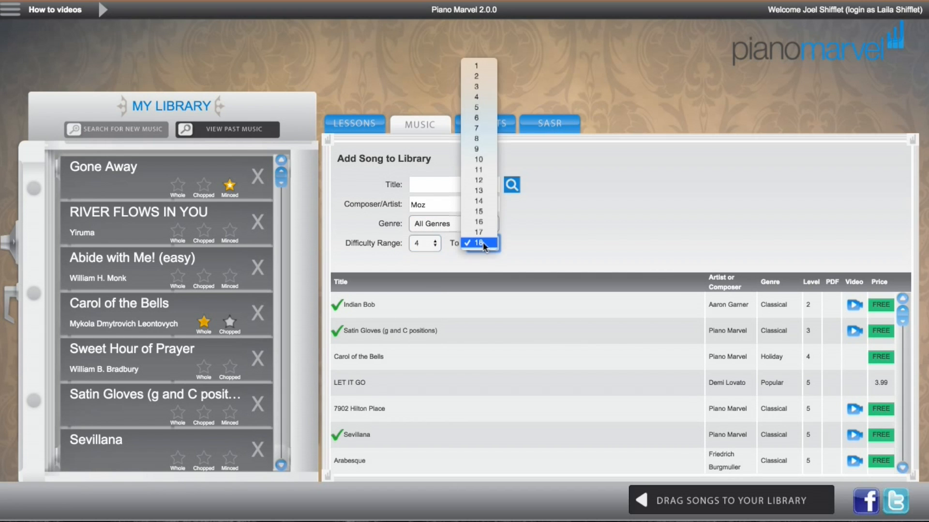
left_click(478, 118)
left_click(512, 184)
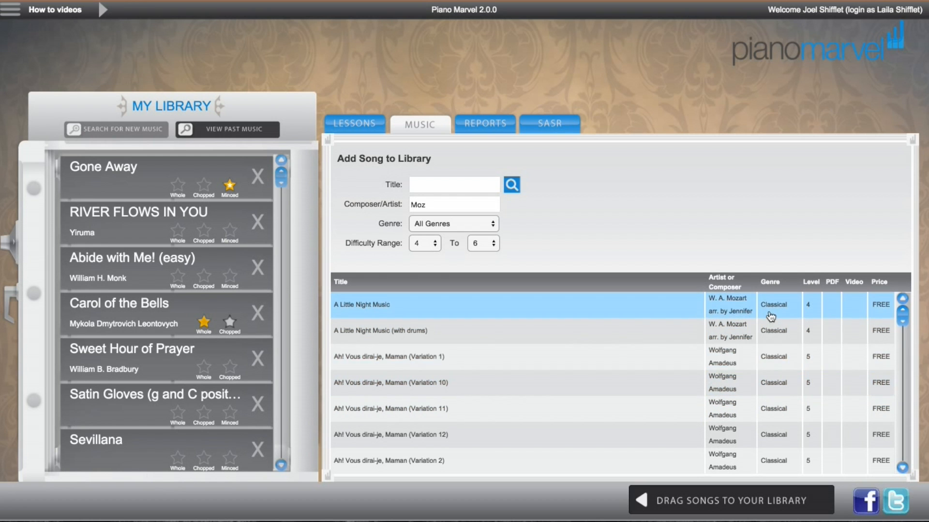
scroll(905, 319, "down", 2)
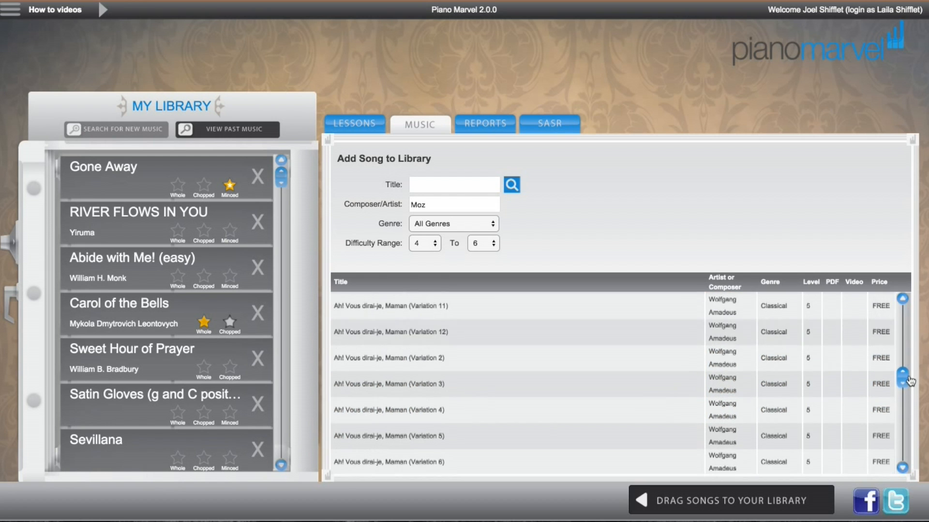
scroll(810, 303, "up", 2)
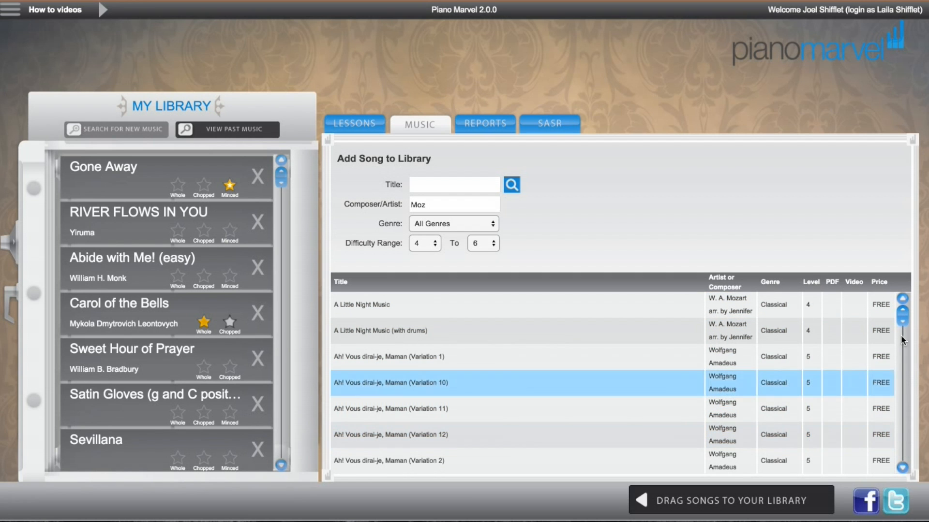
mouse_move(904, 321)
left_mouse_down()
mouse_move(905, 406)
mouse_move(902, 315)
left_mouse_up()
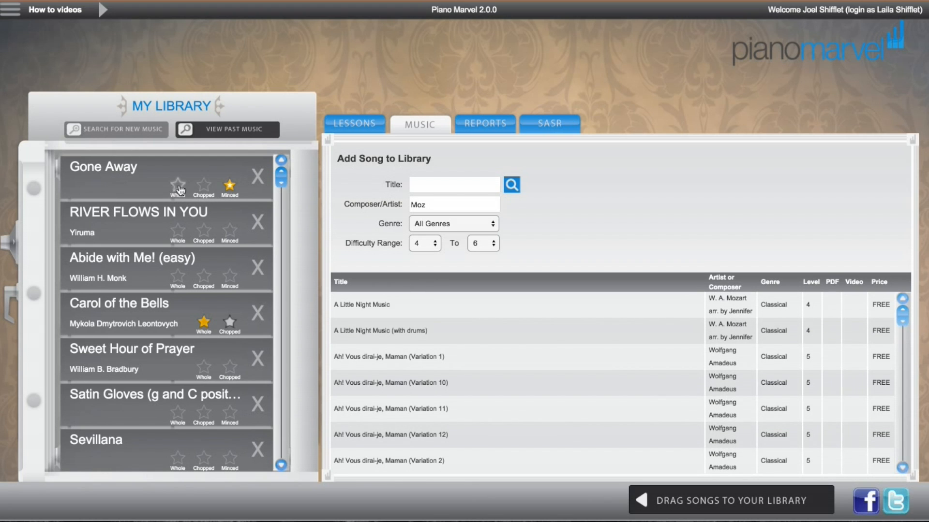
Open "Gone Away" from the library, look through its exercises and set its slicing to Chopped.
left_click(224, 185)
left_click(141, 187)
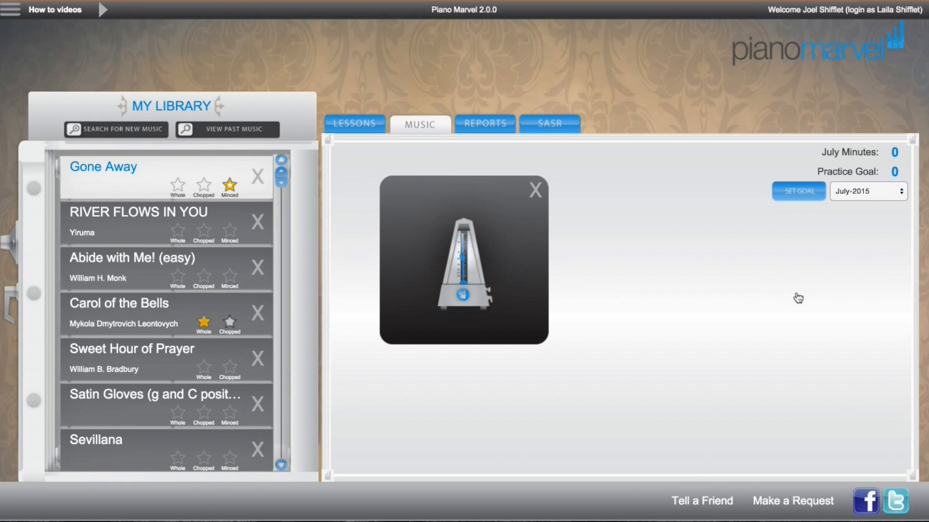
left_click_drag(905, 333, 913, 459)
left_click(879, 473)
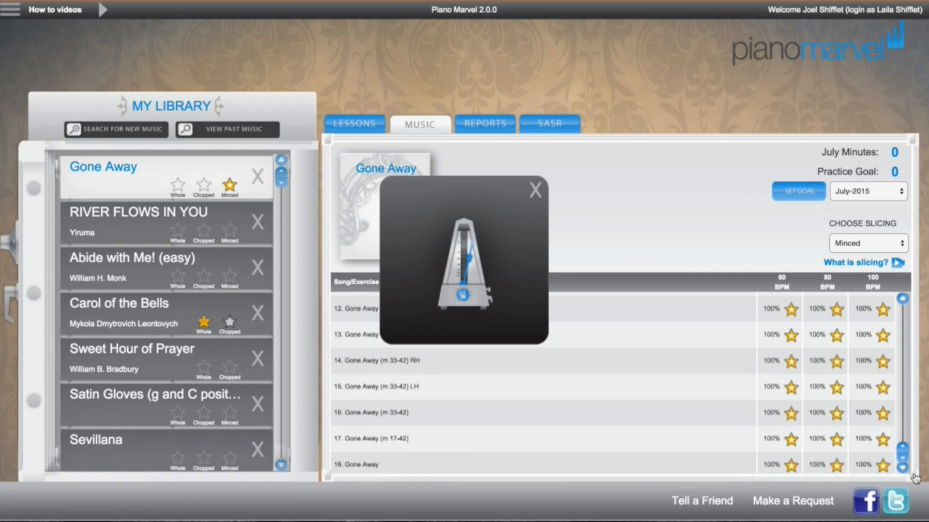
left_click(889, 238)
left_click(860, 233)
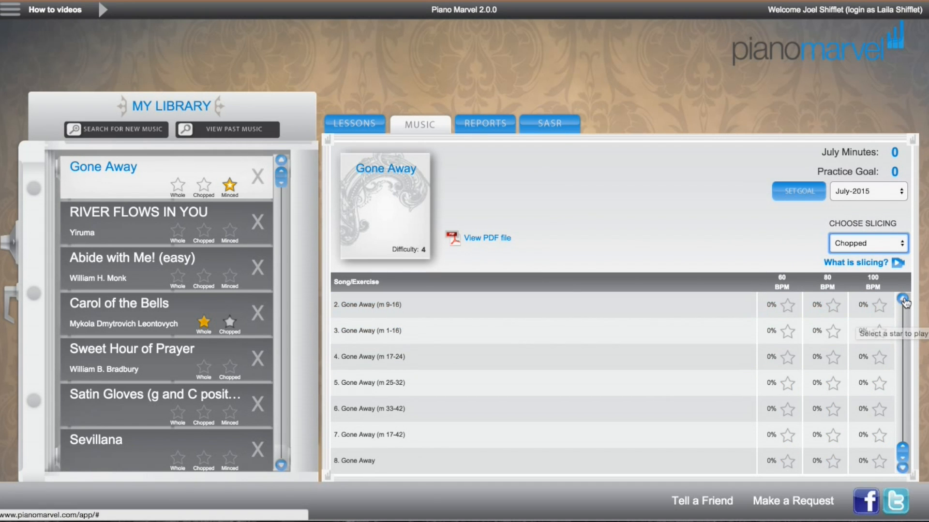
scroll(900, 453, "up", 2)
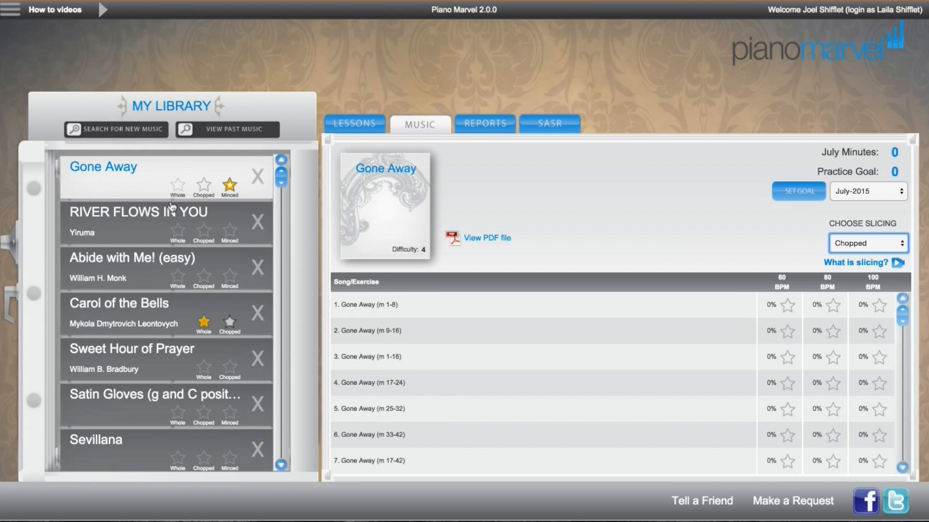
Remove "JESSICA'S THEME" from the library and confirm the removal.
left_click_drag(286, 184, 261, 141)
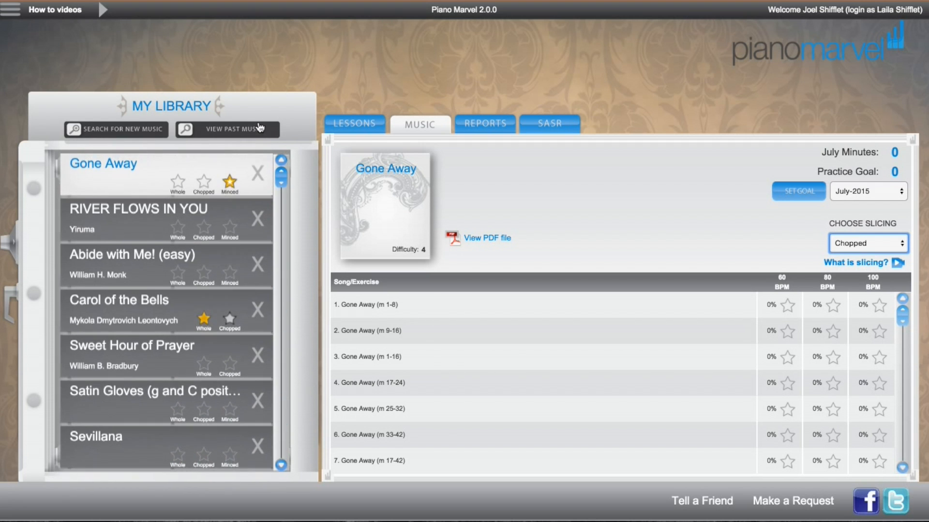
scroll(242, 338, "down", 10)
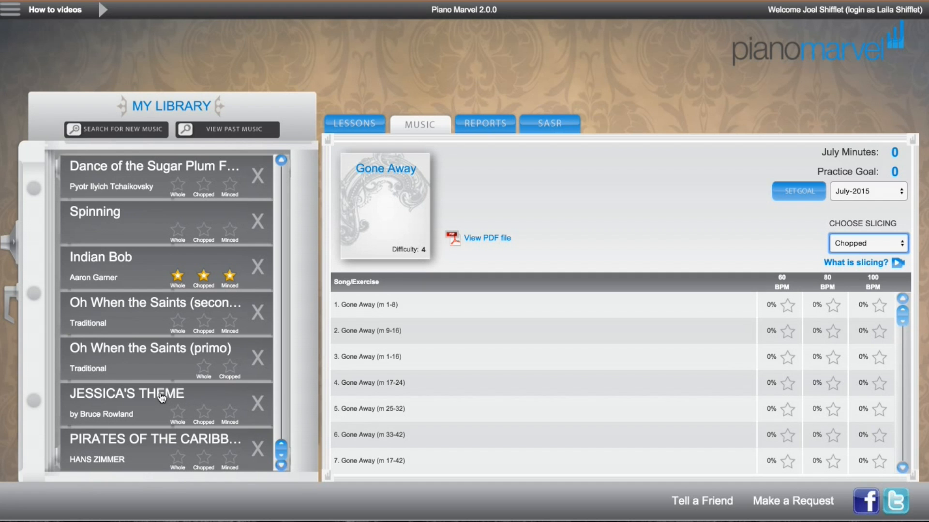
left_click(258, 404)
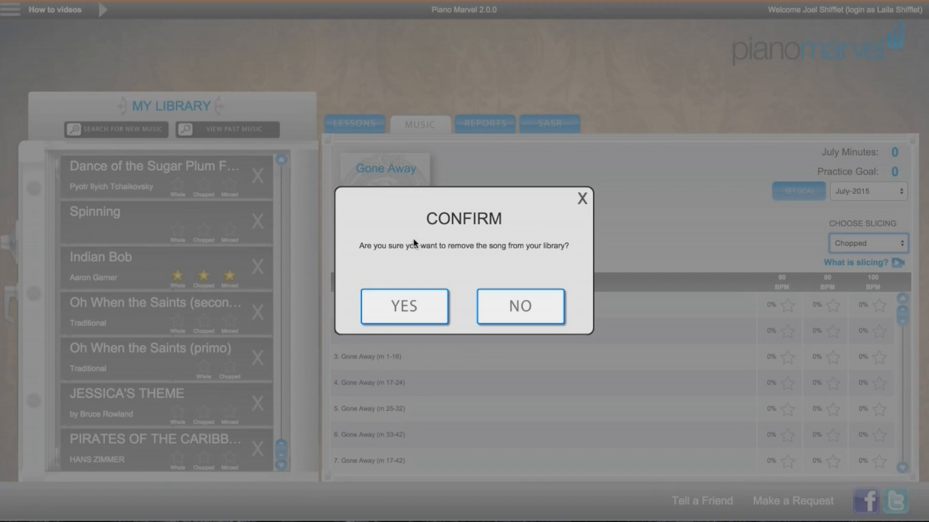
left_click(406, 308)
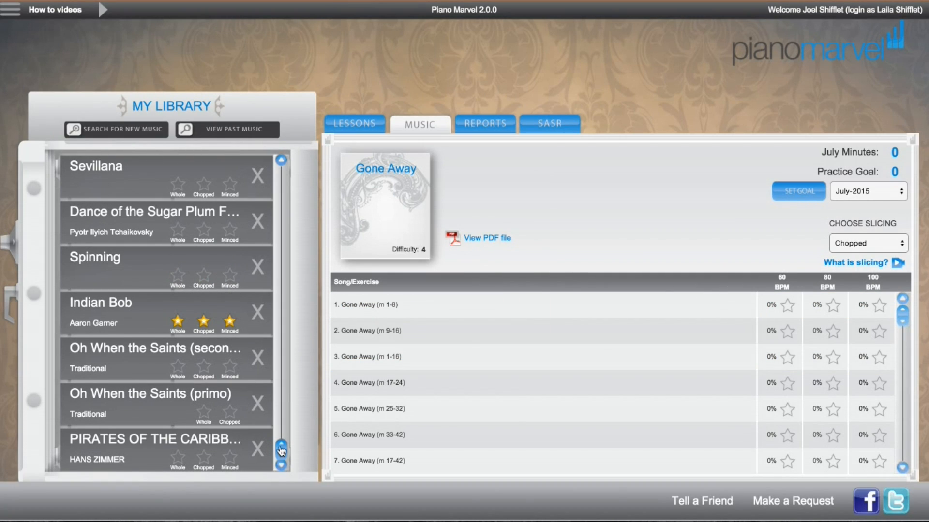
left_click_drag(282, 450, 250, 150)
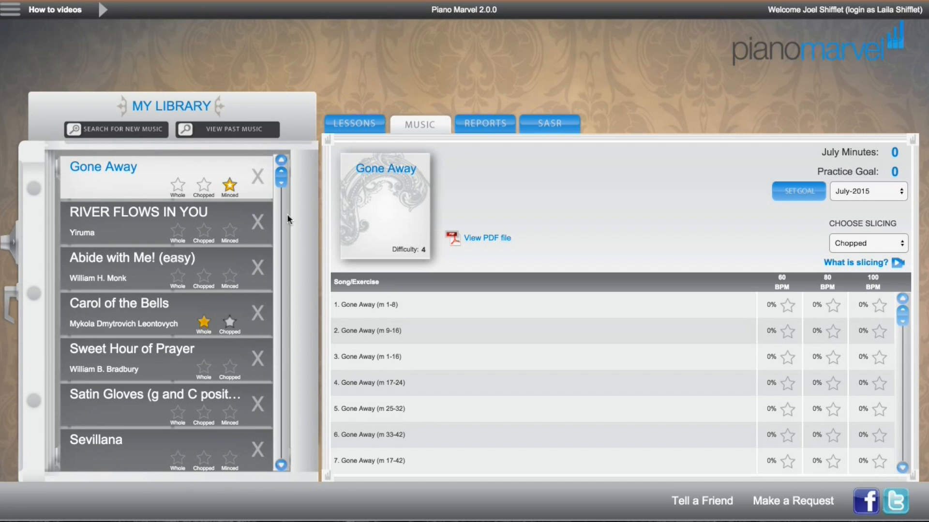
scroll(276, 235, "down", 3)
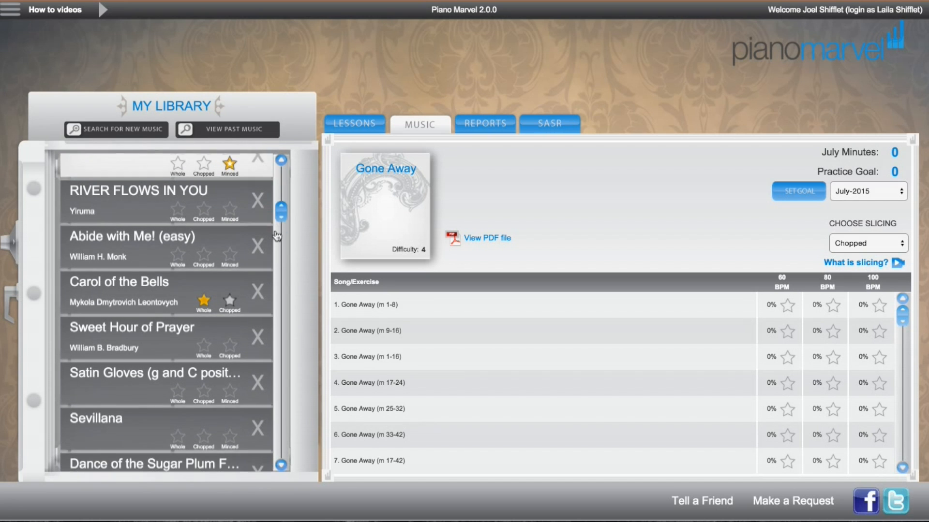
scroll(277, 236, "down", 8)
scroll(298, 176, "up", 8)
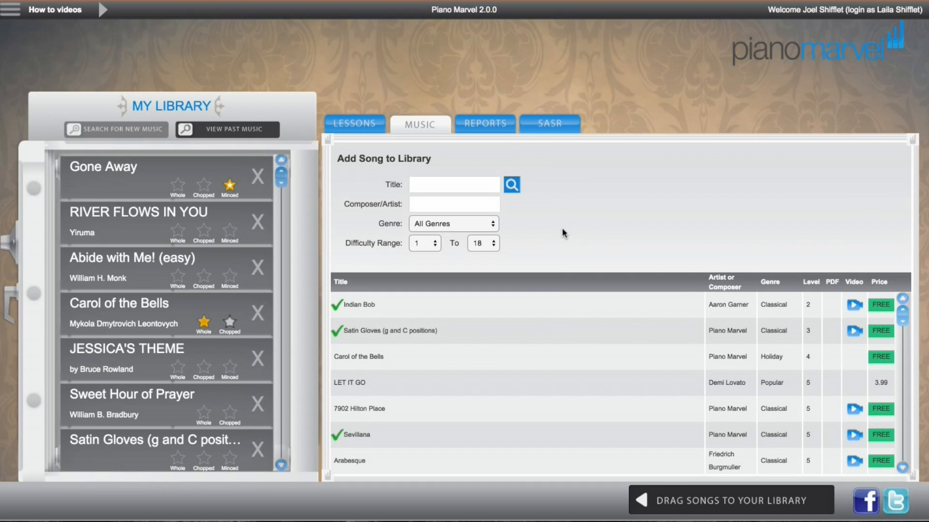
Search for the title "spy guys" and add "Spy Guys" at the top of the library.
left_click(440, 184)
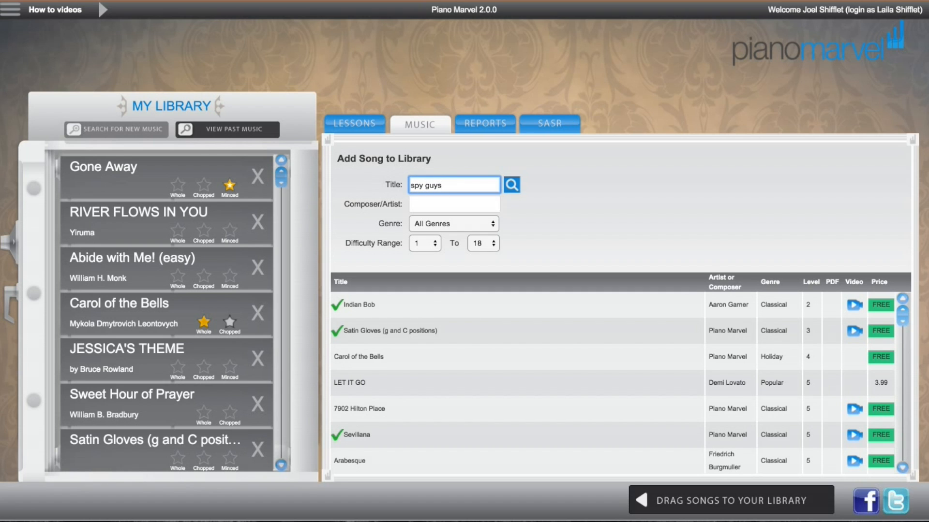
key("Return")
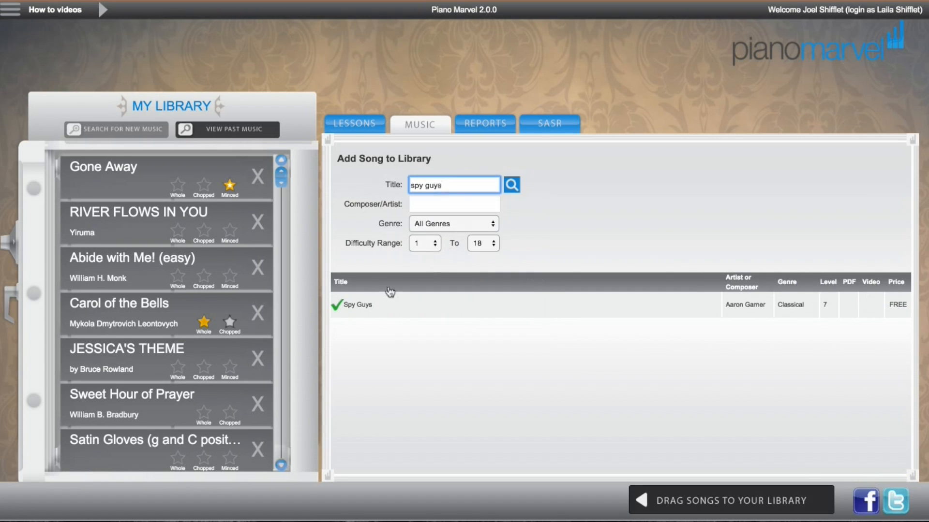
left_click_drag(388, 312, 136, 180)
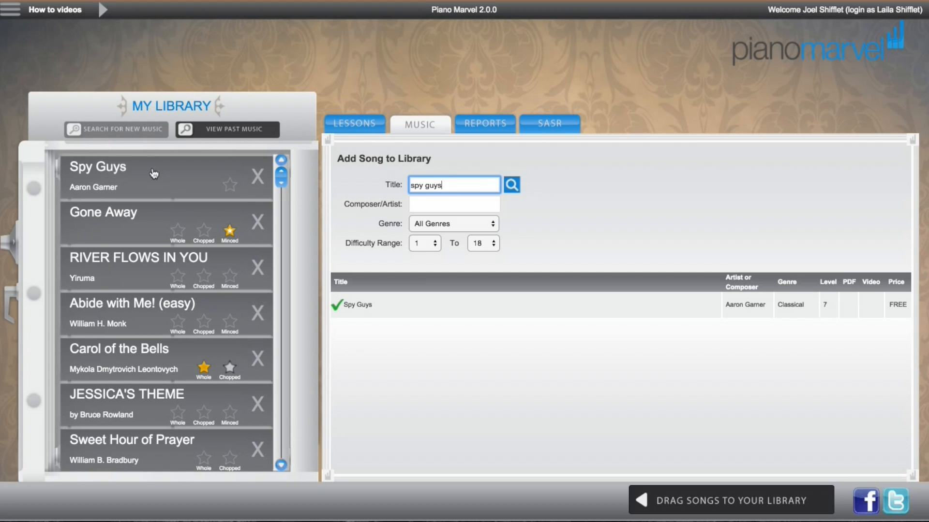
Expand "Spy Guys" and its "Mission Impasta" piece, open the Primo part and view its slicing options.
left_click(160, 177)
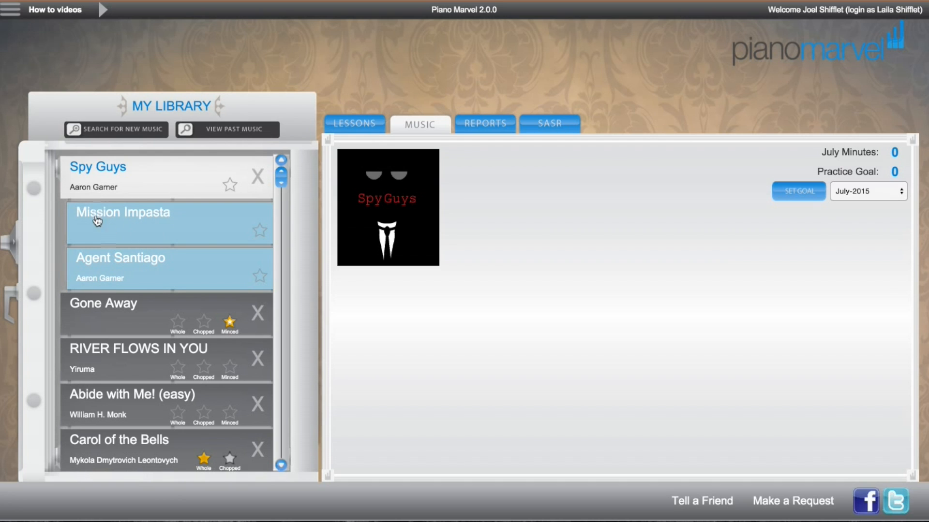
left_click(129, 233)
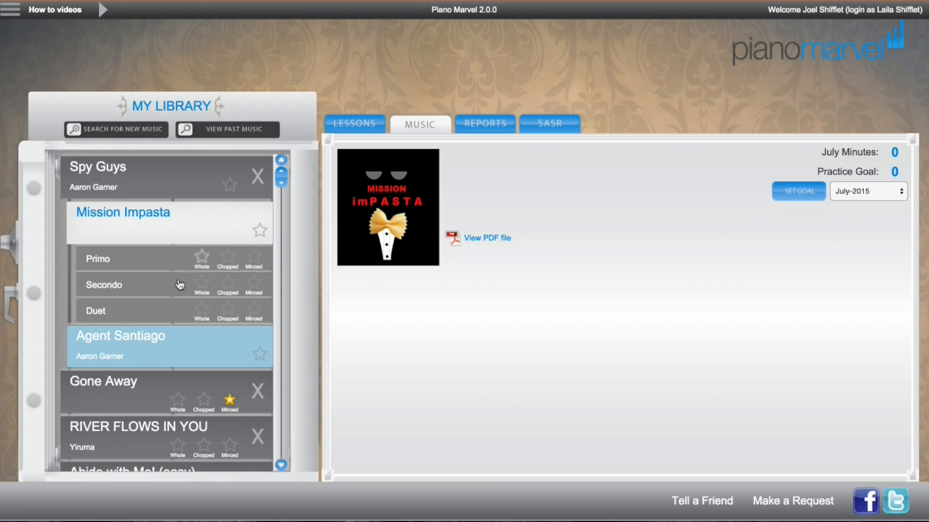
left_click(109, 262)
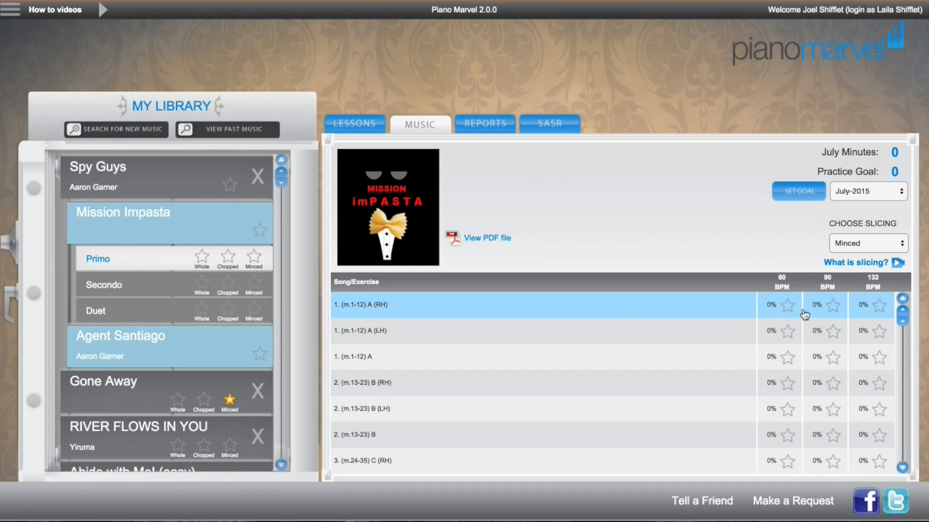
left_click(847, 249)
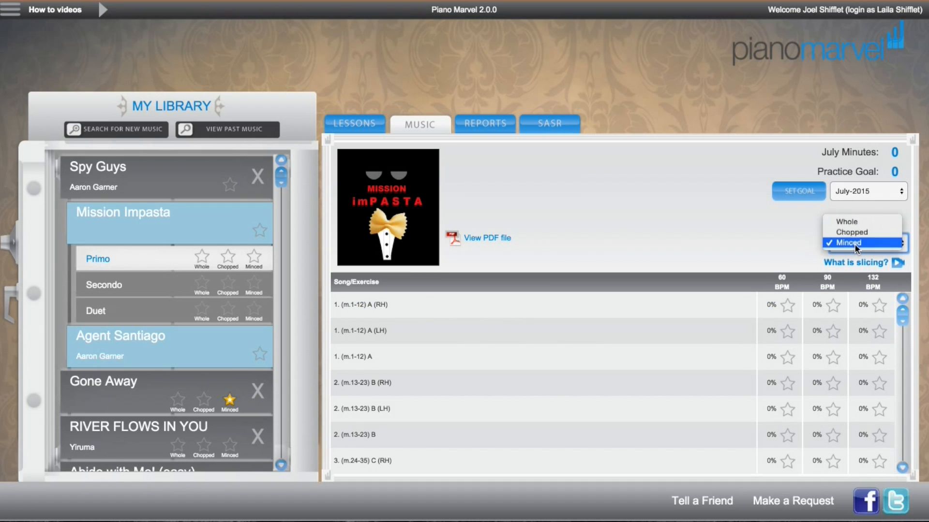
left_click(765, 240)
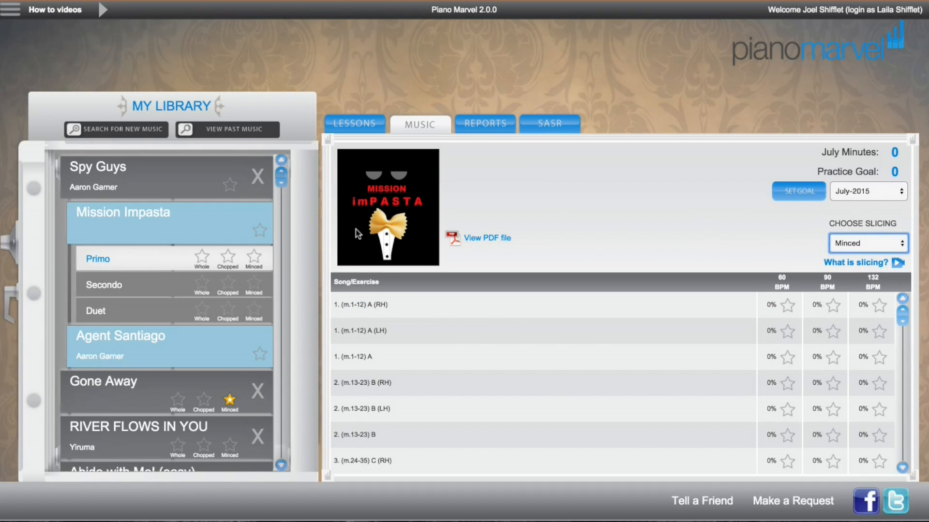
Collapse "Mission Impasta" and expand "Agent Santiago" to show its parts.
left_click(144, 224)
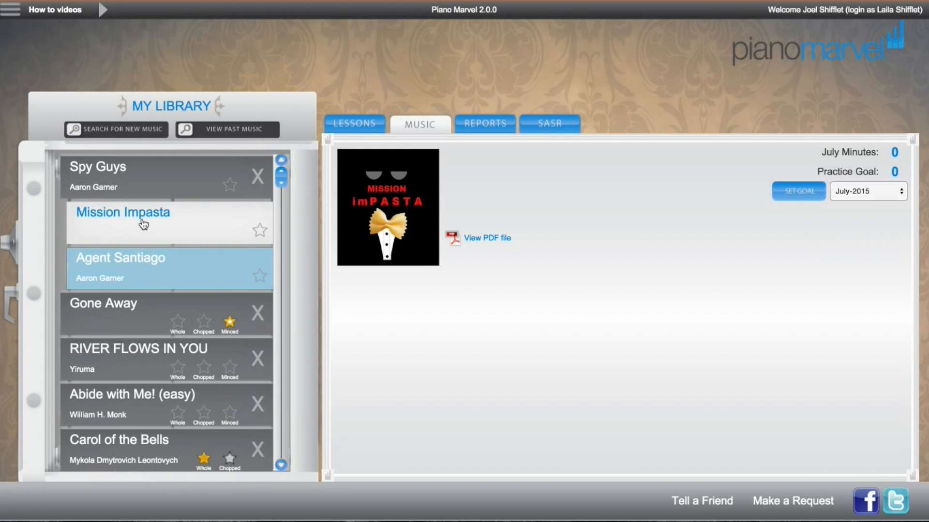
left_click(130, 267)
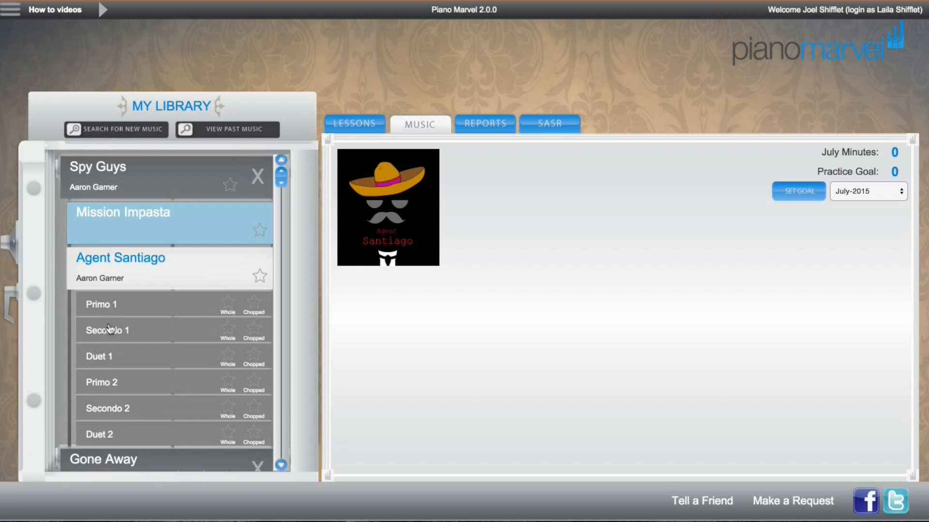
Open the Primo 1 part of "Agent Santiago" and the song "Gone Away" to view their Chopped slicing levels.
left_click(110, 309)
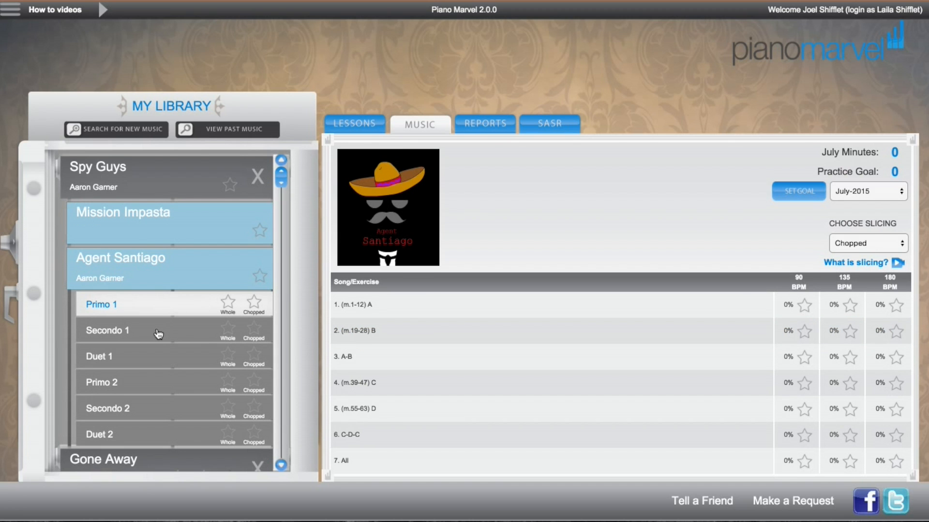
left_click(121, 460)
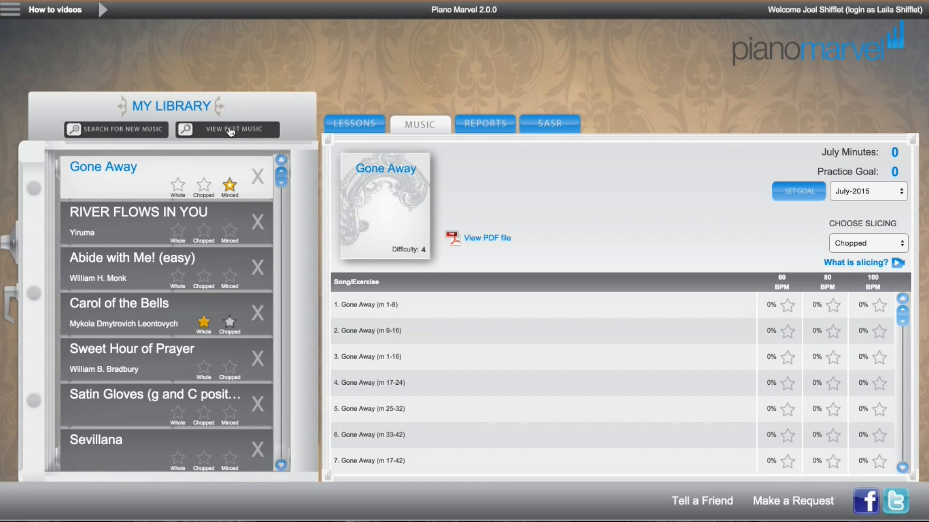
Restore "JESSICA'S THEME" from the past music to the library and try to move it down to "Sweet Hour of Prayer".
left_click(254, 135)
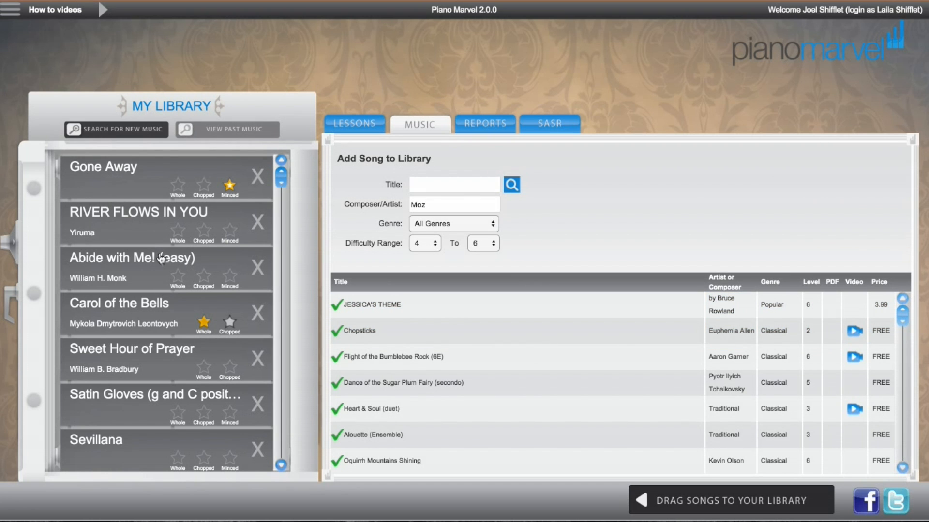
left_click(525, 343)
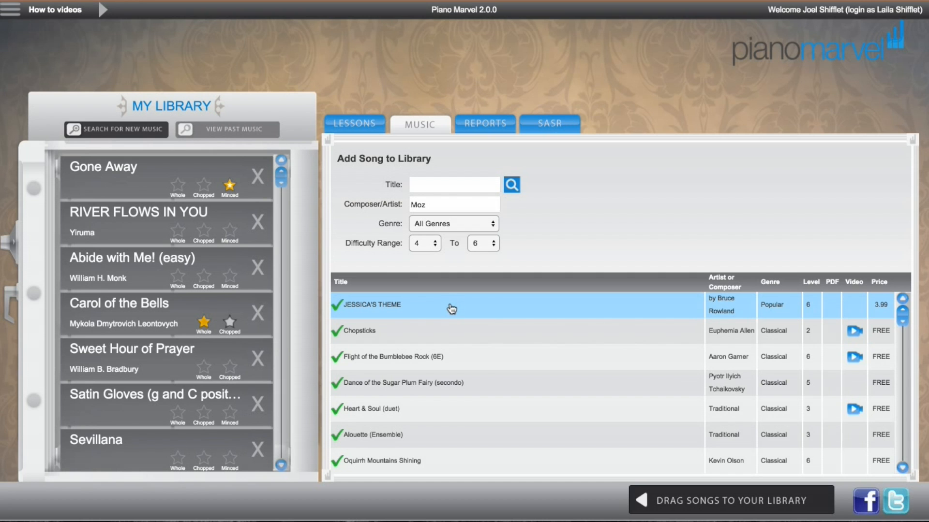
left_click_drag(452, 309, 159, 285)
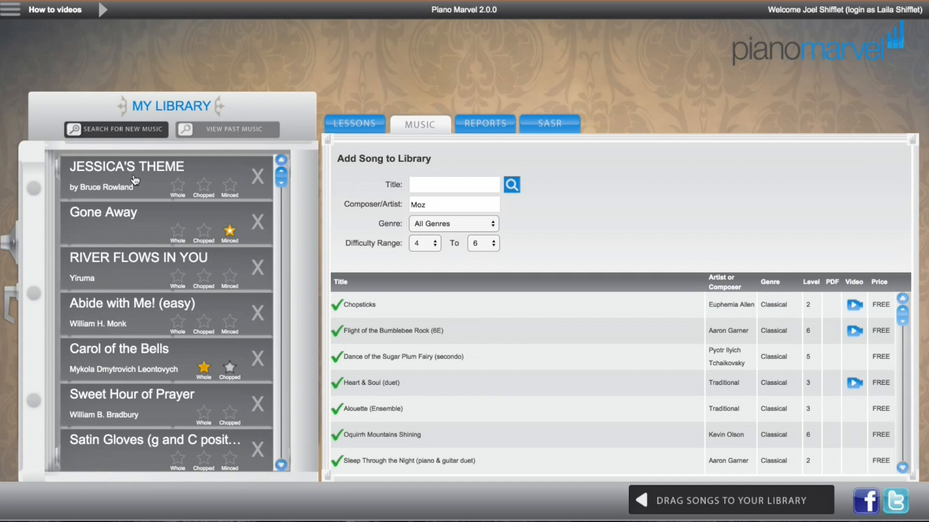
left_click_drag(135, 181, 180, 411)
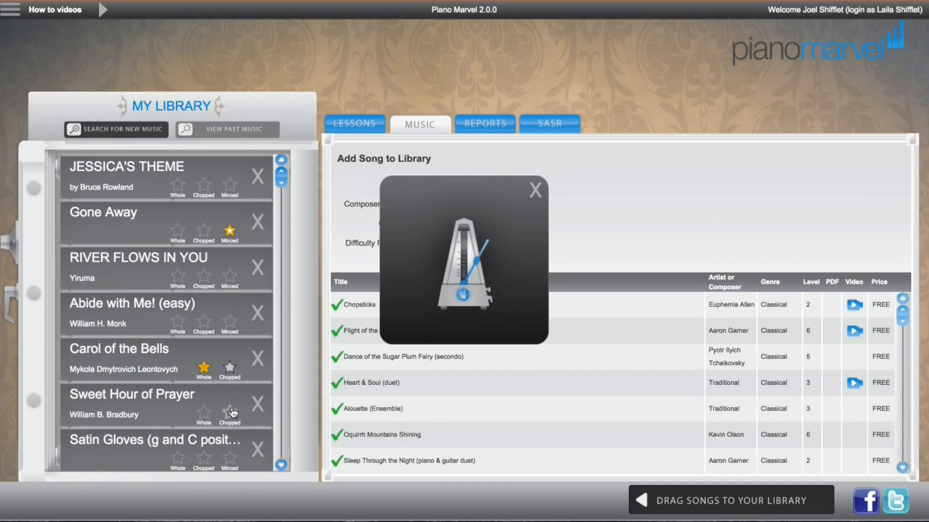